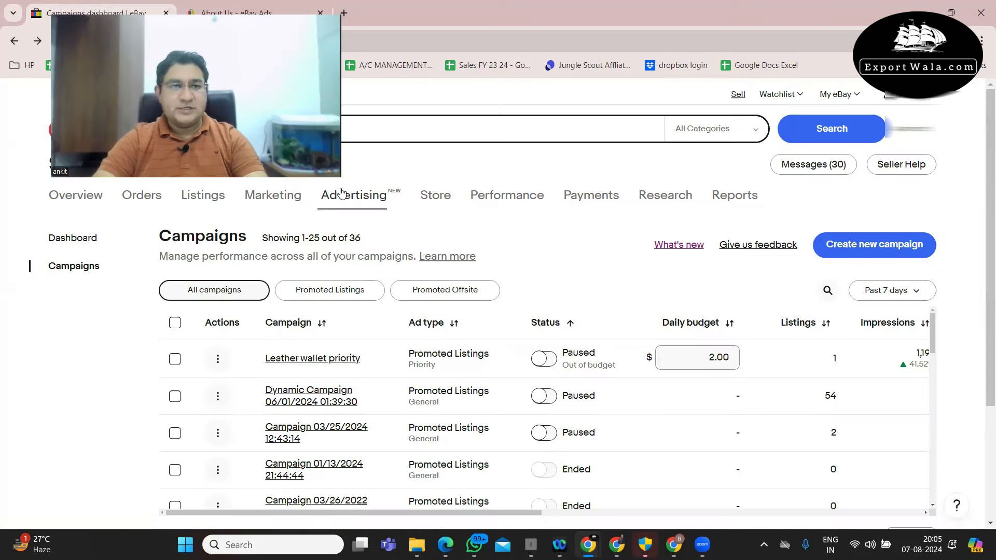
Start a new campaign from the advertising Campaigns page and choose to promote your listings
mouse_move(358, 196)
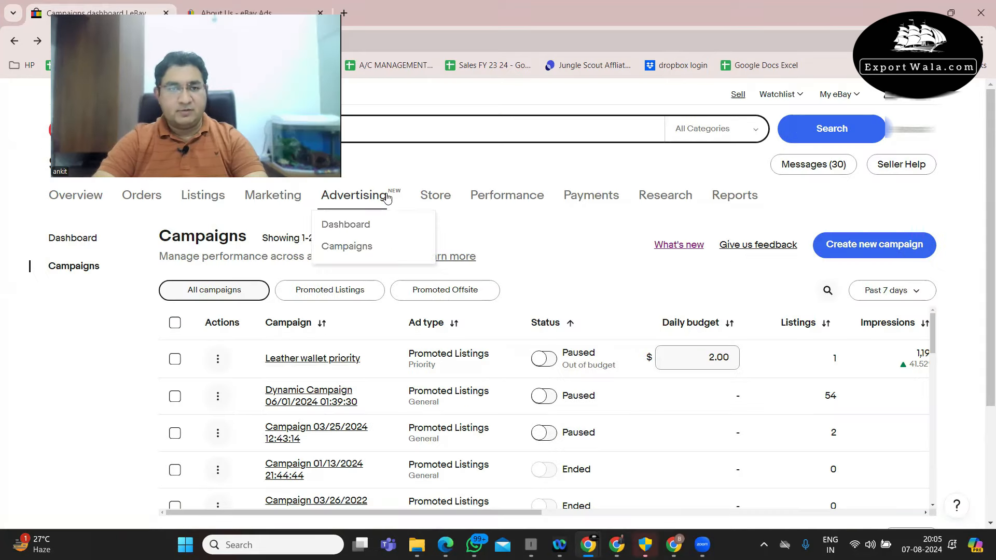
click(356, 249)
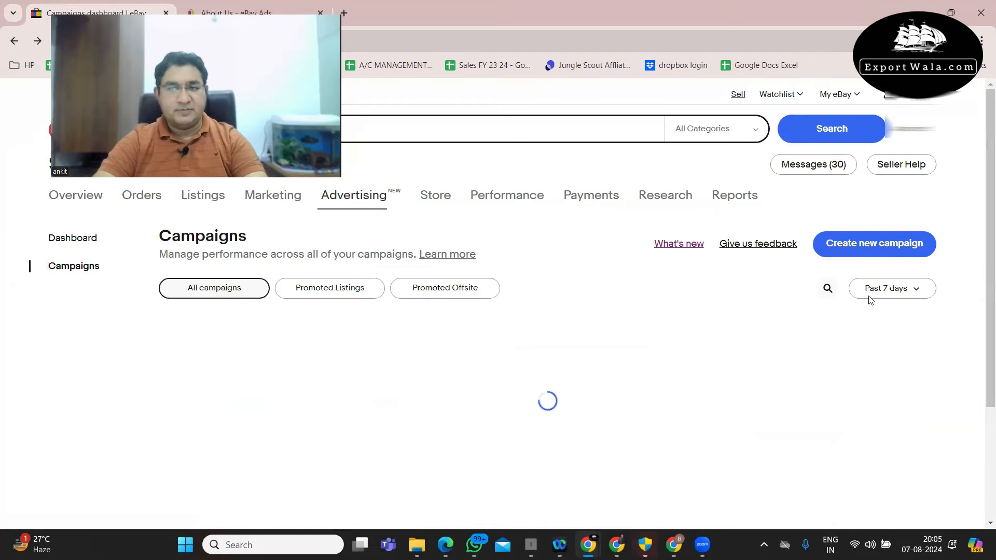
click(856, 247)
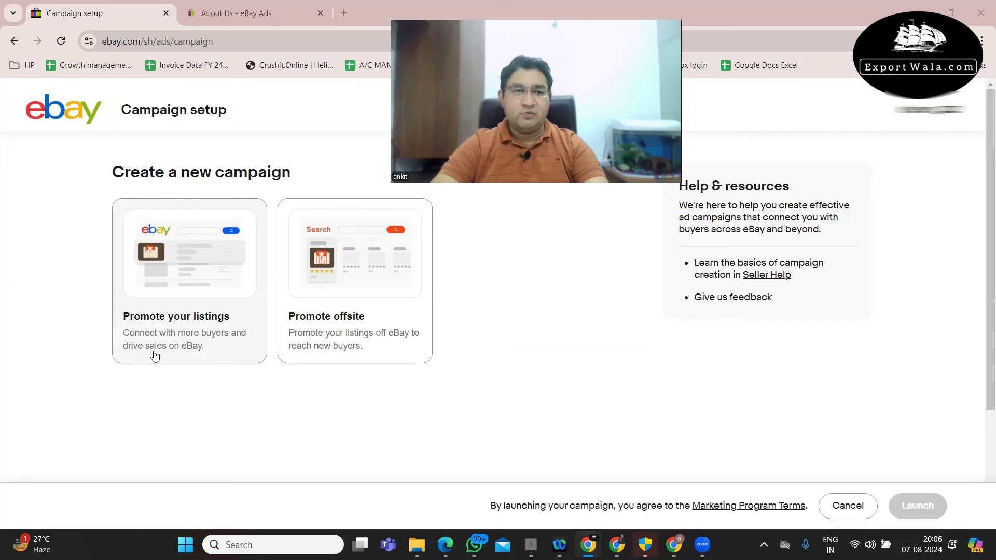
click(172, 275)
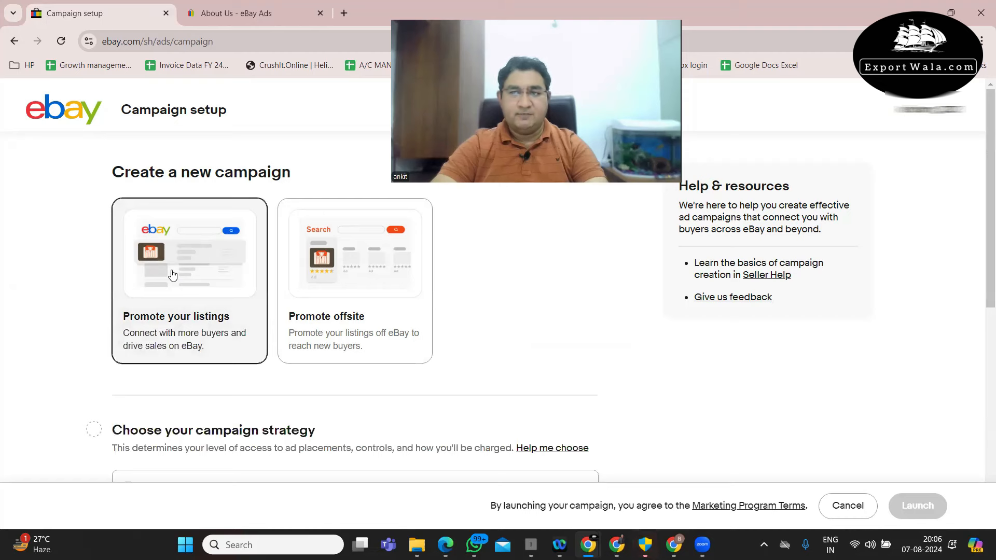
Choose the Priority campaign strategy and add the Brown Leather 13.3 inch Laptop Messenger listing to the campaign
scroll(982, 270, down, 4)
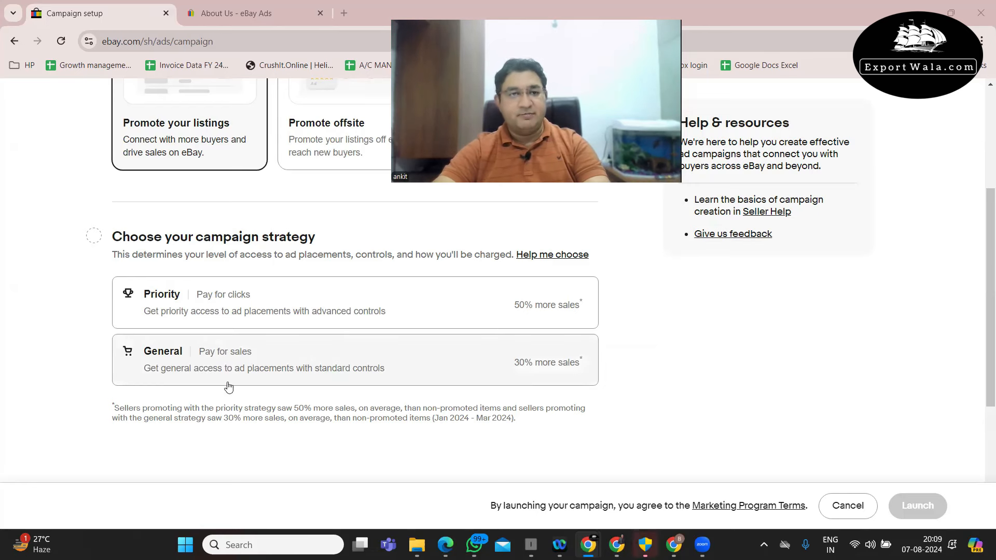
click(238, 302)
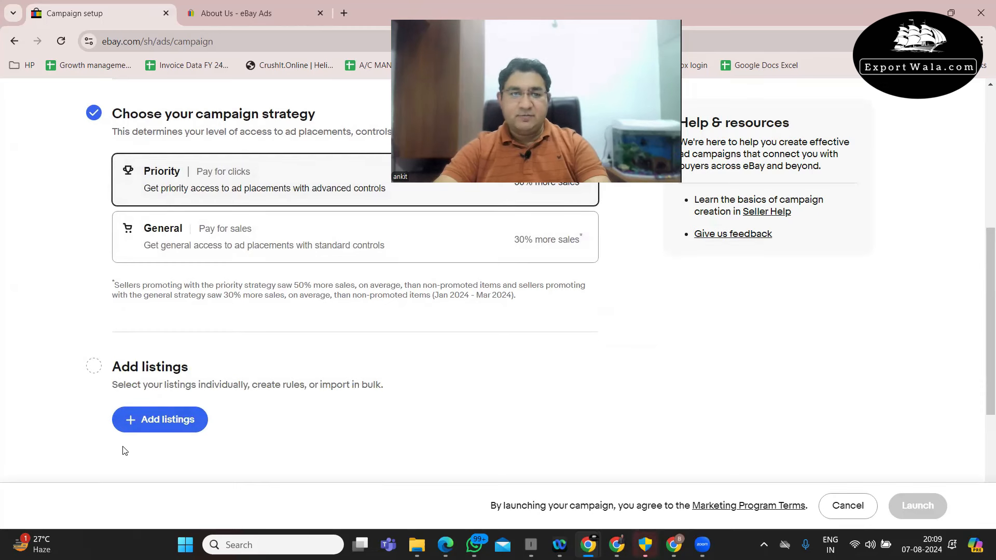
click(158, 423)
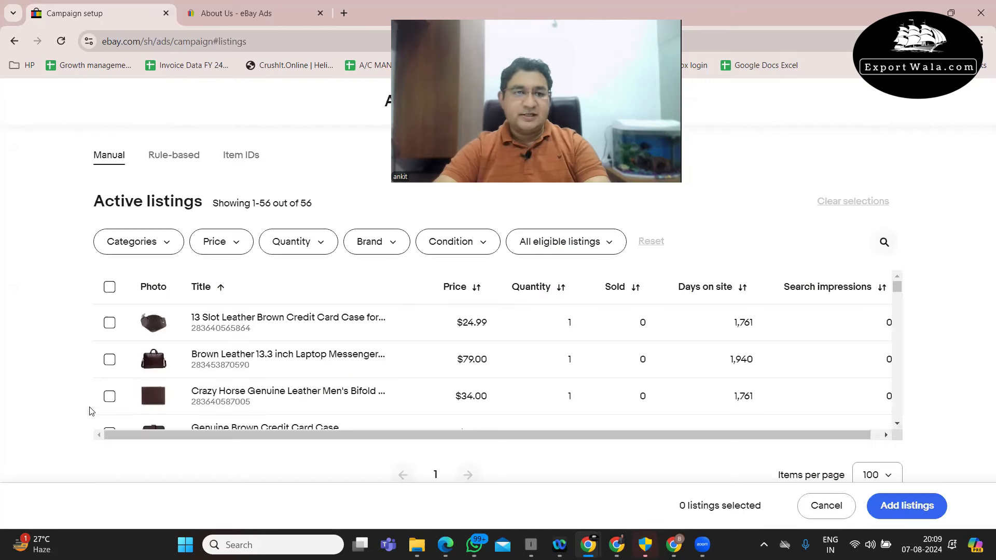
click(110, 360)
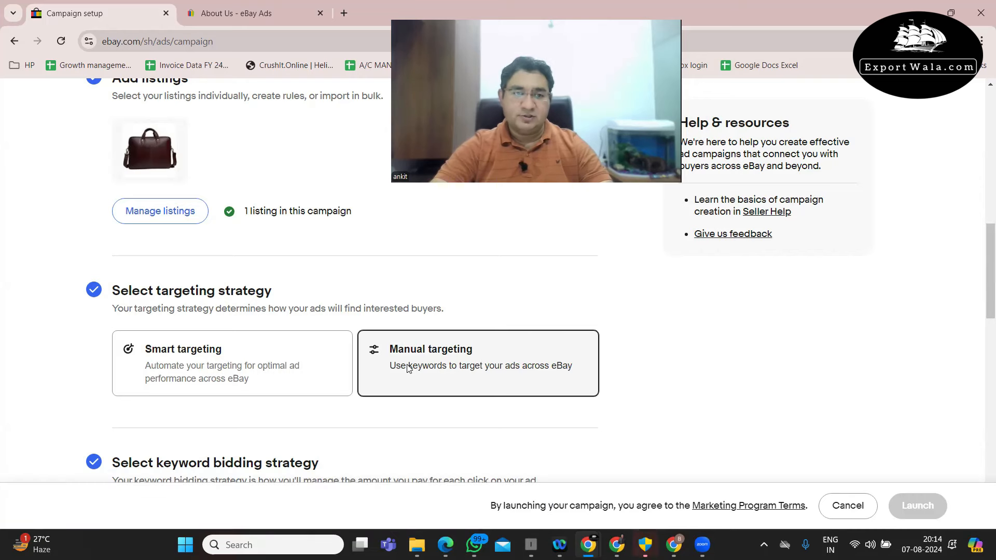
Switch the keyword bidding strategy to Fixed bidding and back to Dynamic bidding
drag(981, 267, 982, 325)
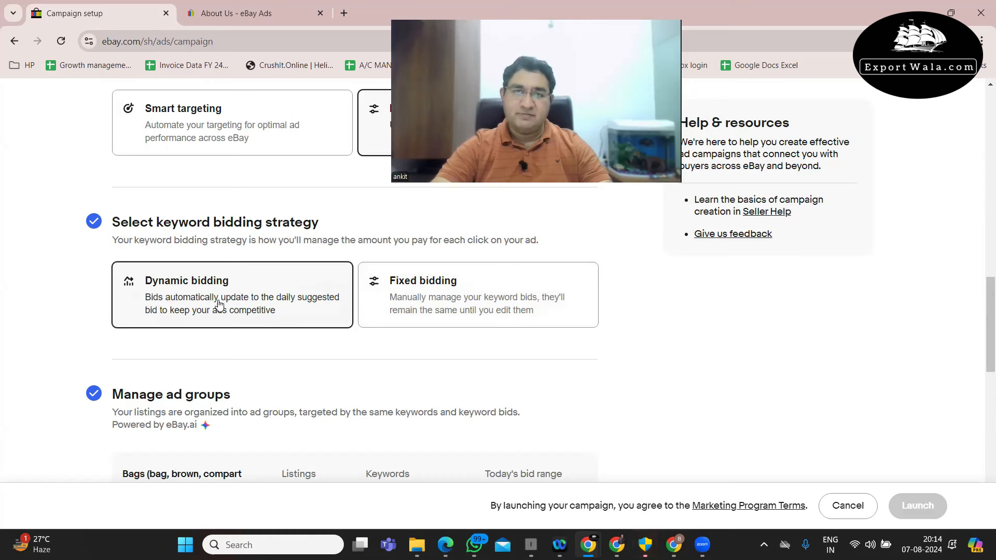
scroll(219, 304, down, 2)
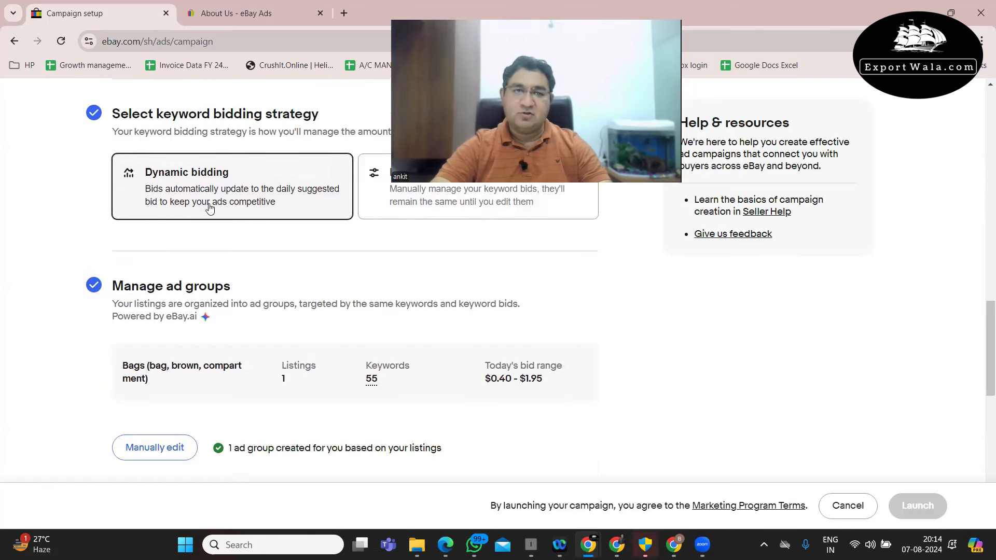
click(379, 200)
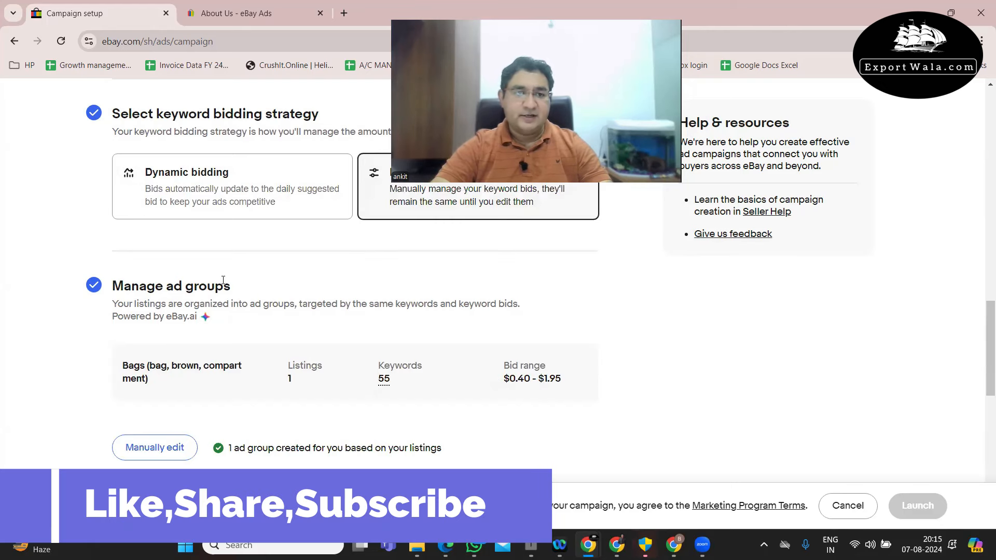
click(263, 178)
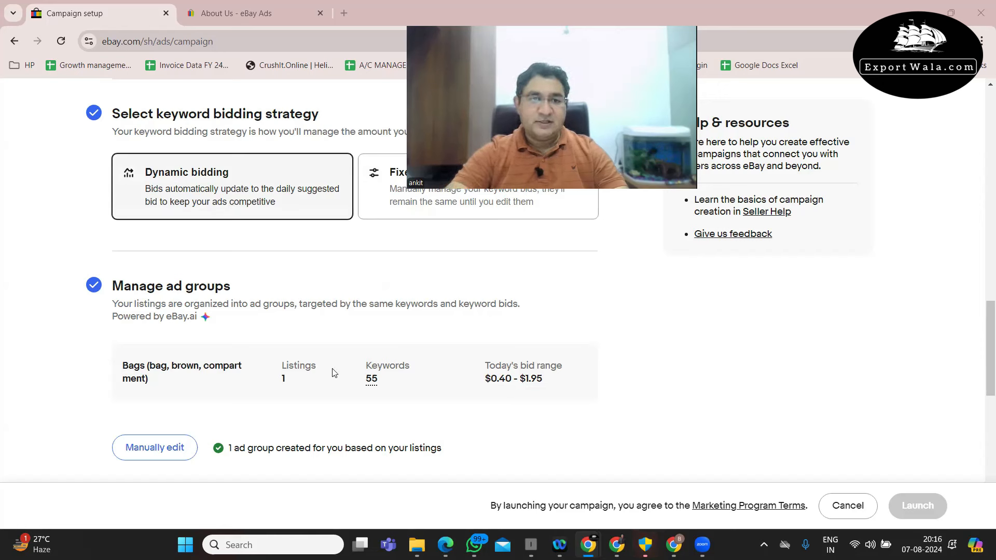
Switch the targeting strategy to Smart targeting and back to Manual targeting
mouse_move(373, 386)
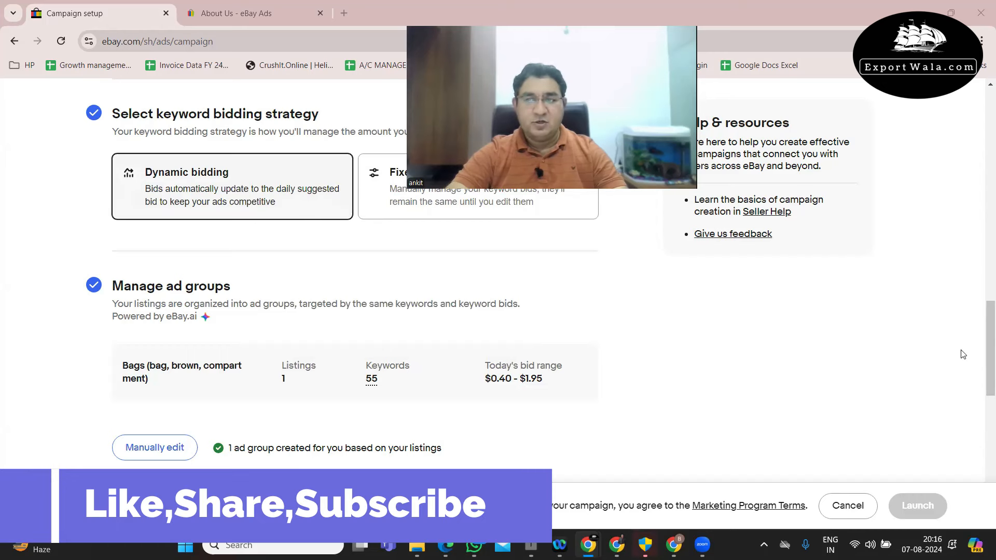
drag(991, 349, 990, 291)
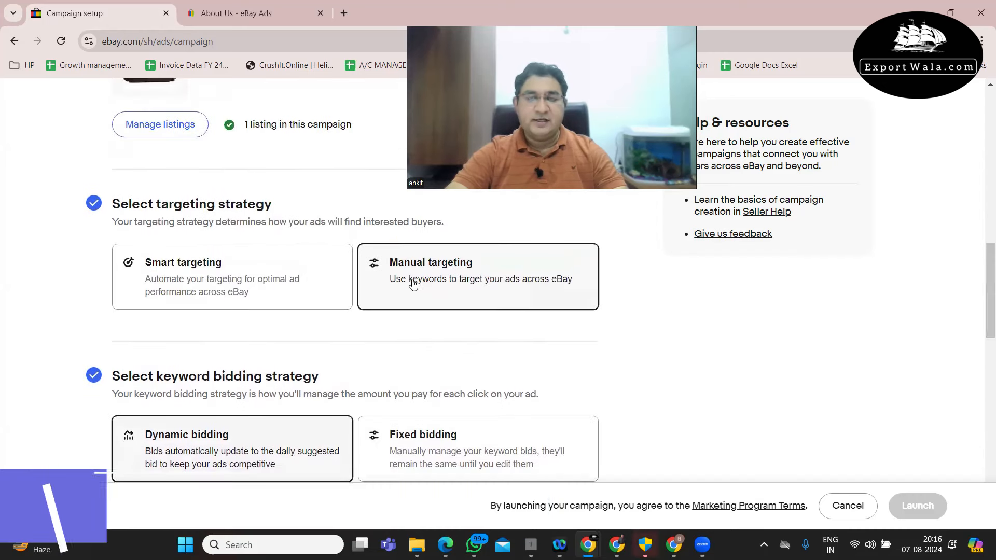
click(262, 289)
click(612, 333)
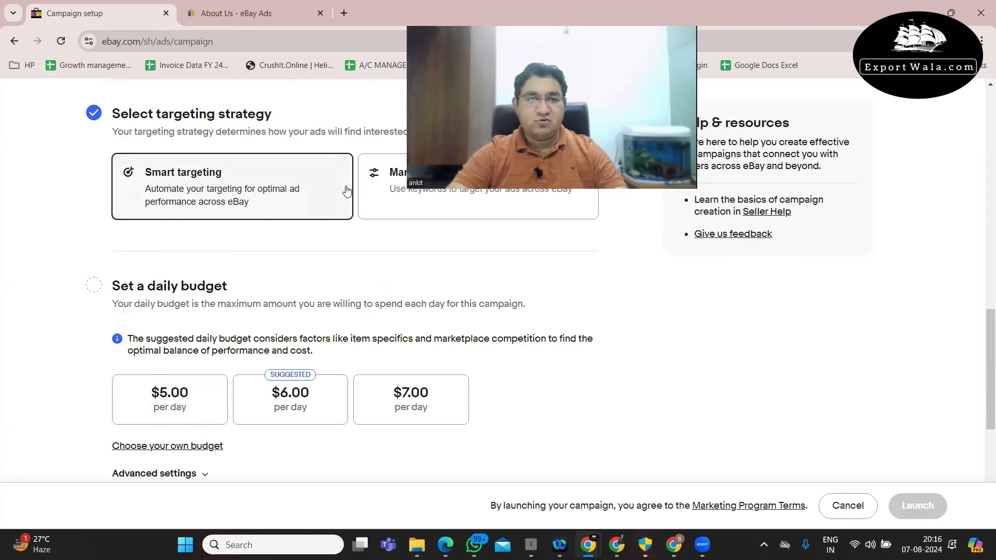
click(396, 189)
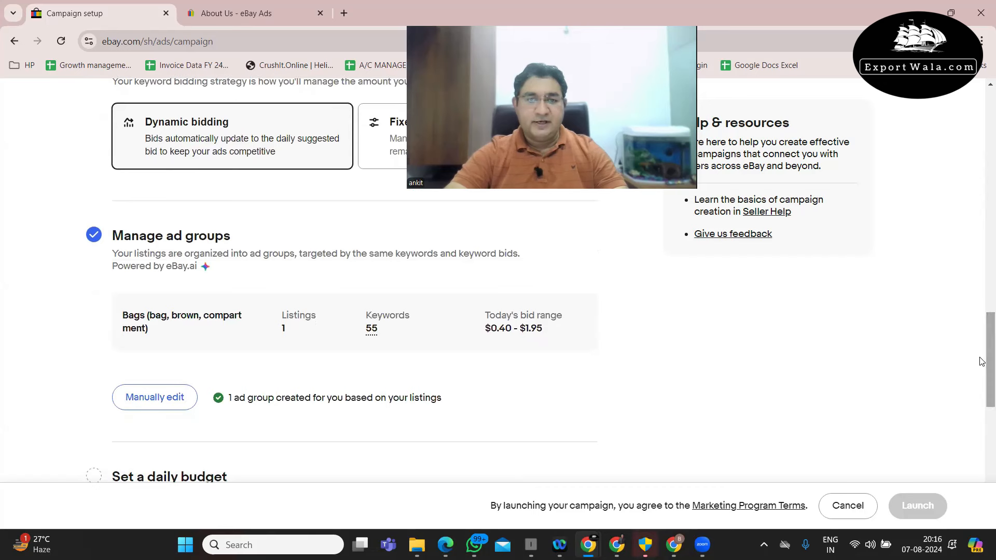
Open the Bags ad group for manual editing and show its keyword targeting
mouse_move(372, 330)
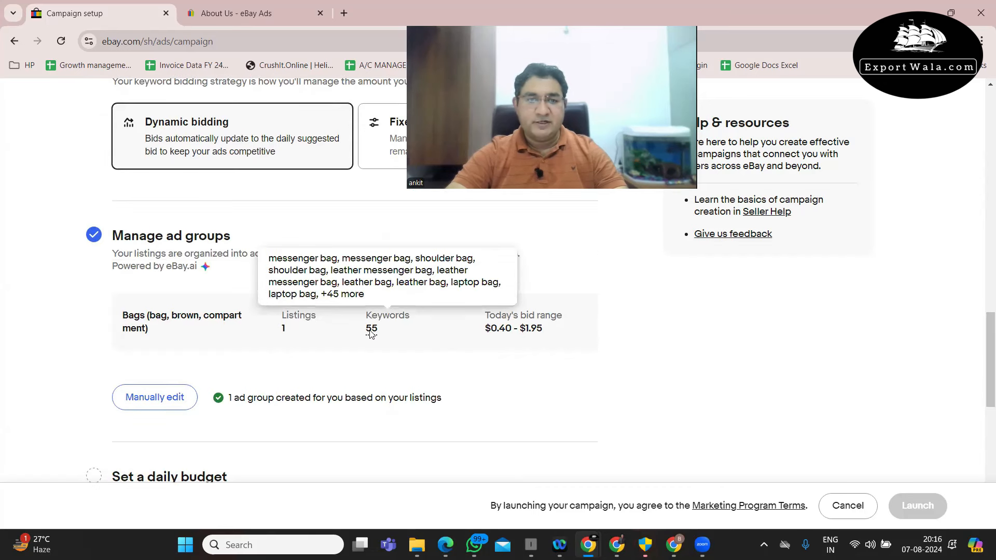
click(157, 397)
click(855, 246)
scroll(553, 348, down, 1)
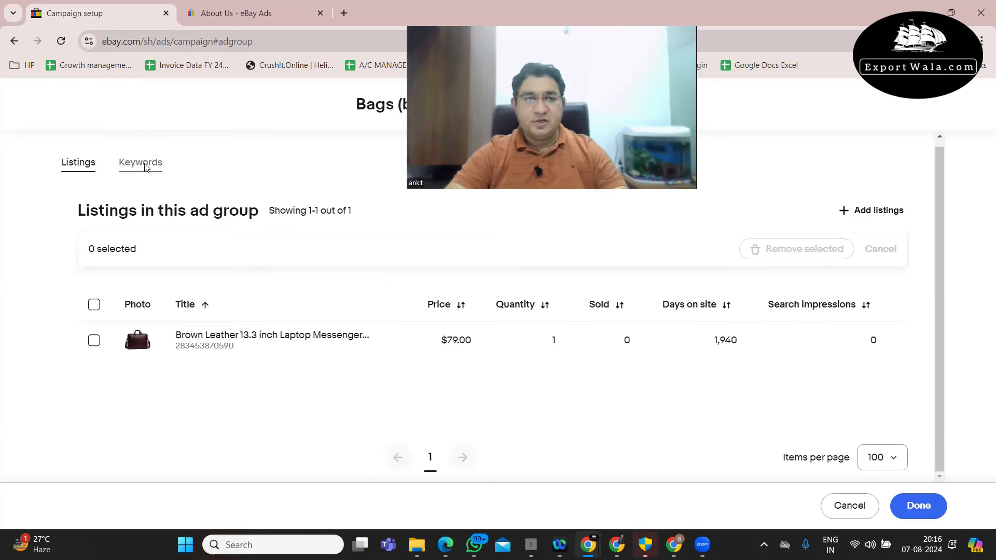
click(144, 166)
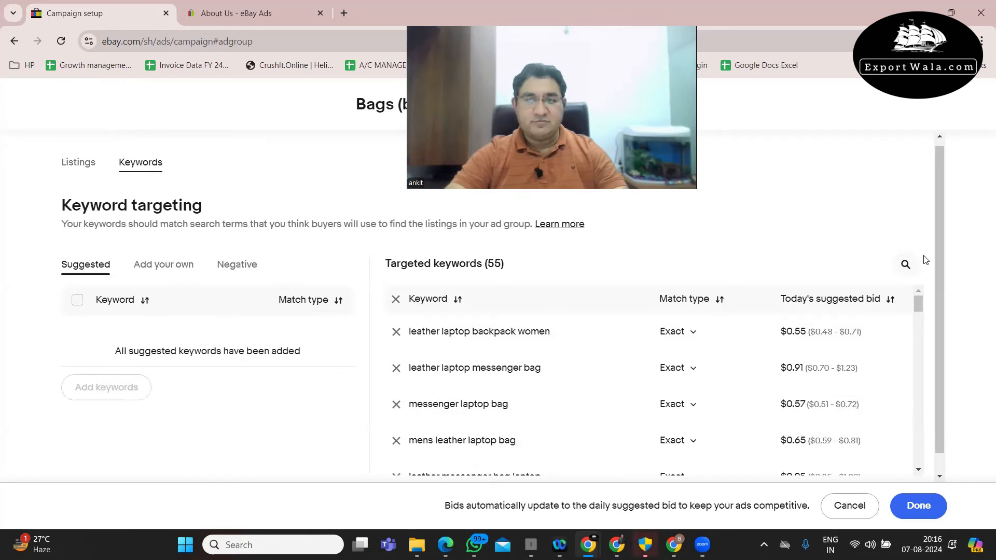
Add "leather wallet" as a custom keyword with Broad, Phrase and Exact match types
scroll(943, 251, down, 1)
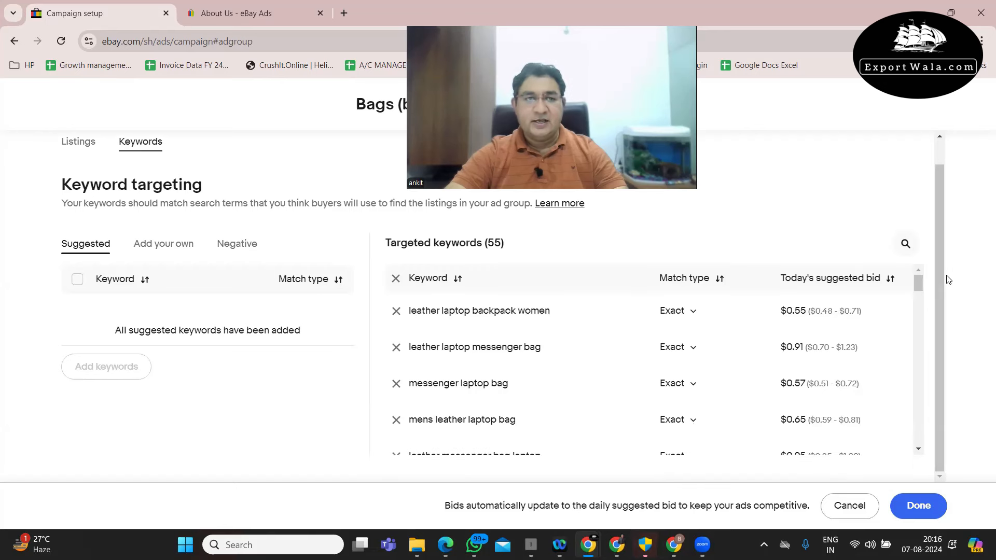
click(169, 249)
click(123, 323)
text(leather wallet)
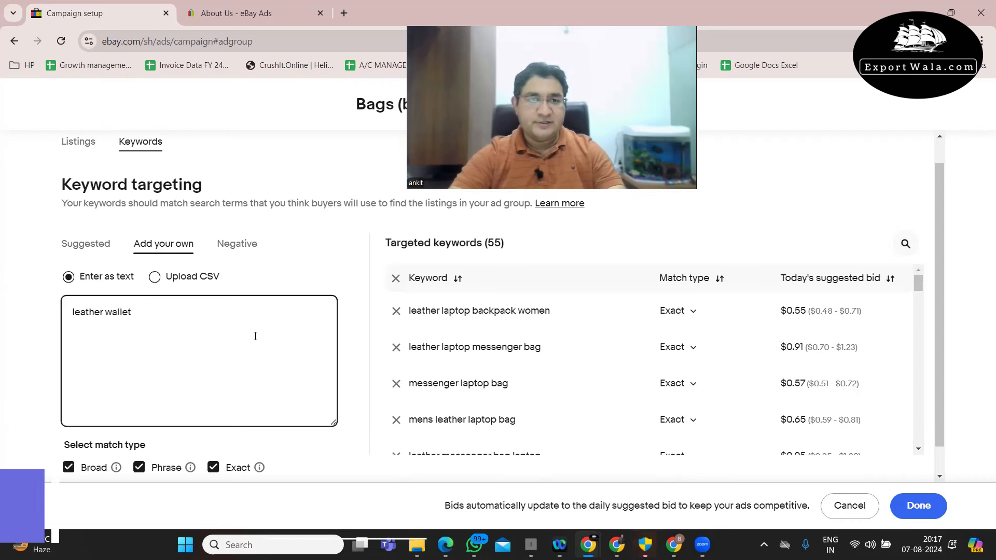
scroll(942, 263, down, 1)
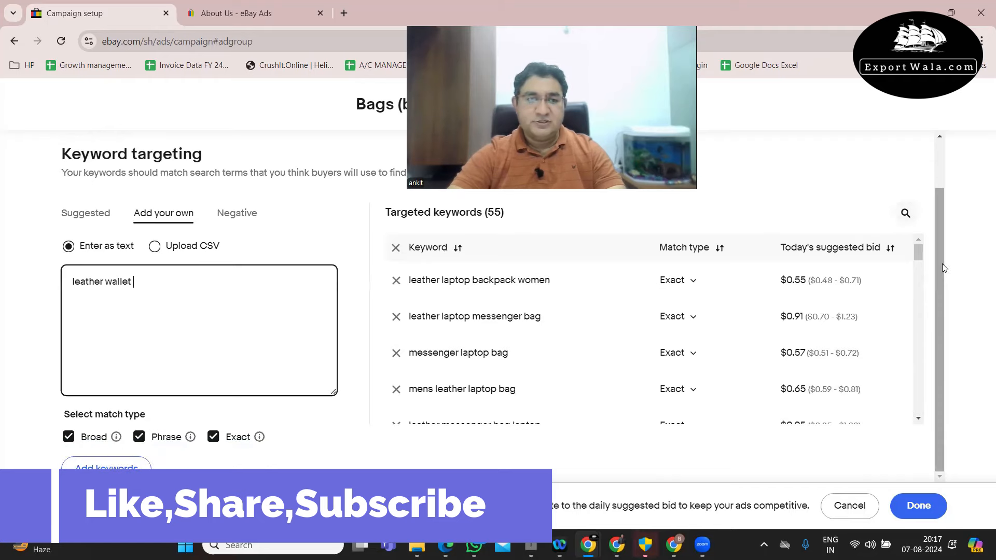
click(103, 469)
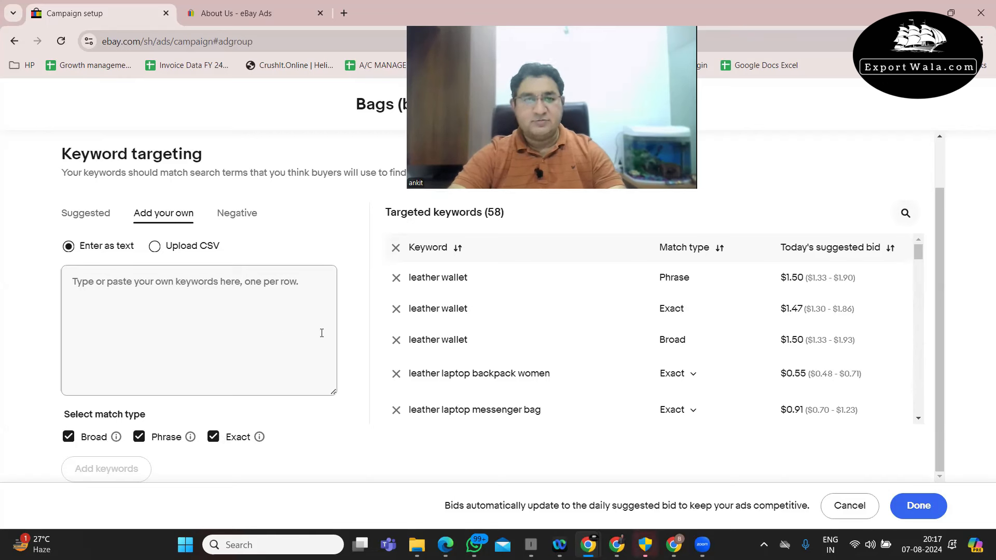
Read the explanations of the Phrase, Broad and Exact keyword match types
drag(658, 340, 696, 344)
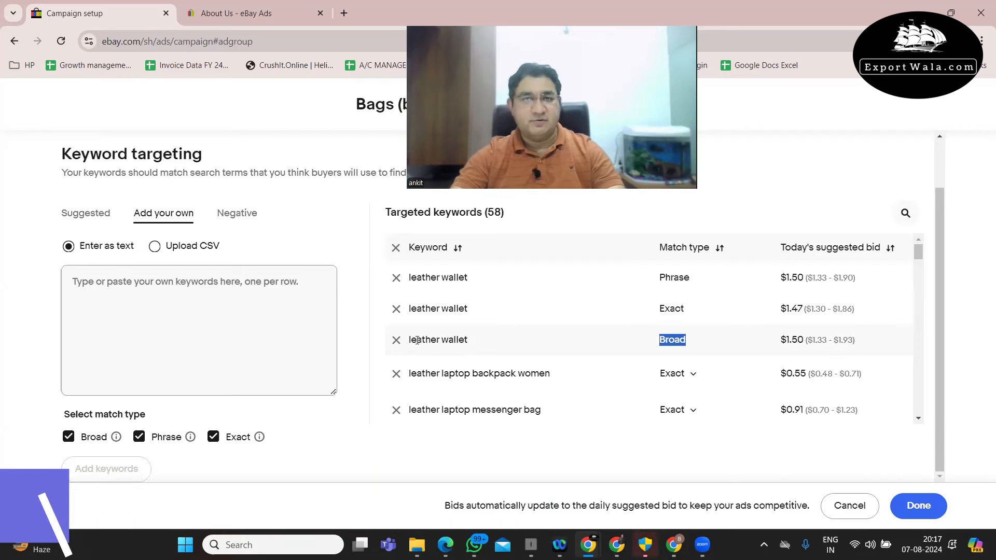
click(190, 437)
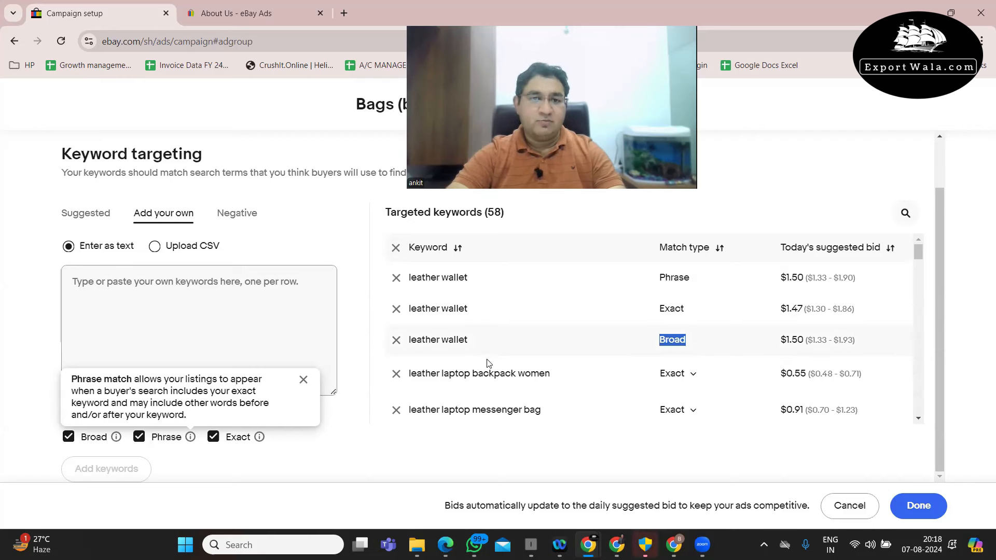
click(117, 437)
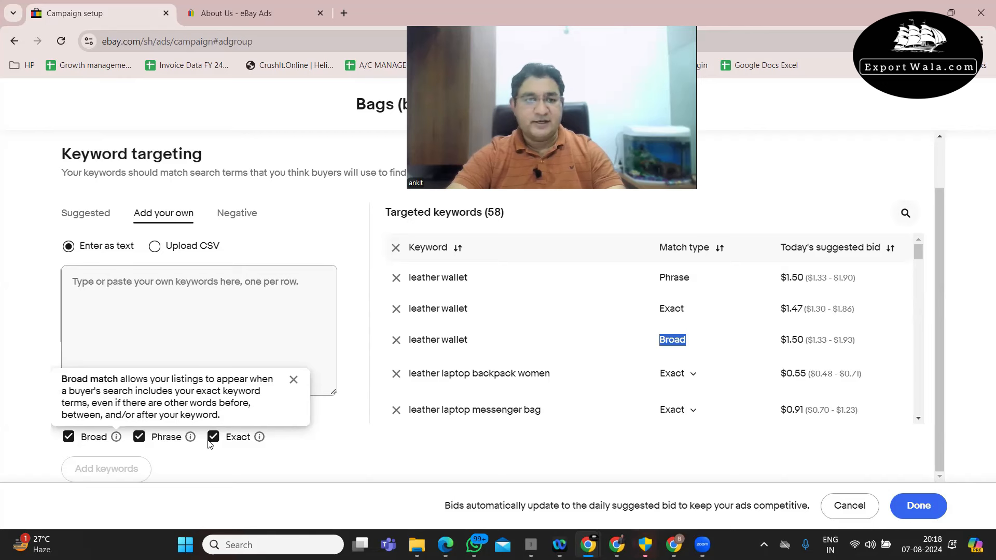
click(259, 436)
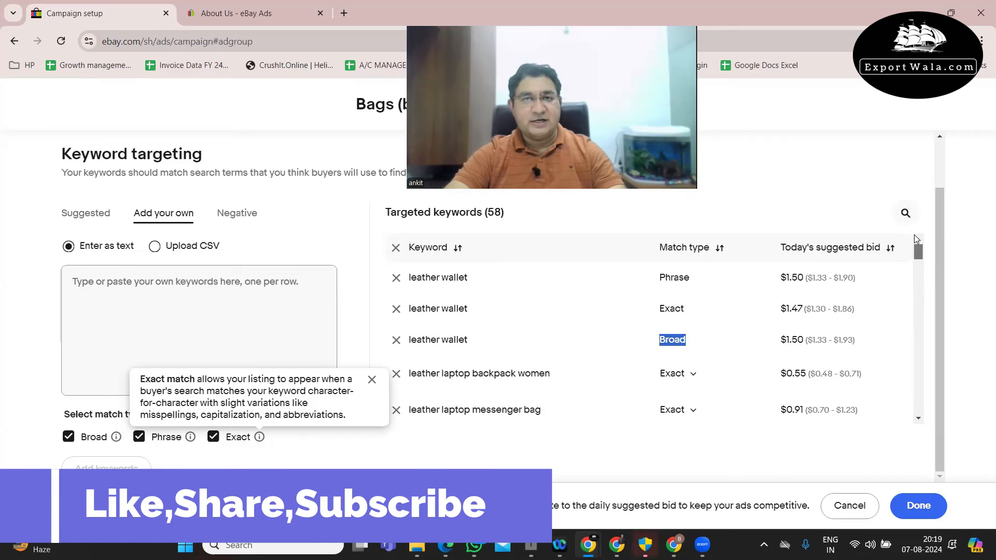
Remove the Exact and Phrase versions of "leather wallet" and the "leather laptop backpack women" keyword from the targeted keywords
click(811, 276)
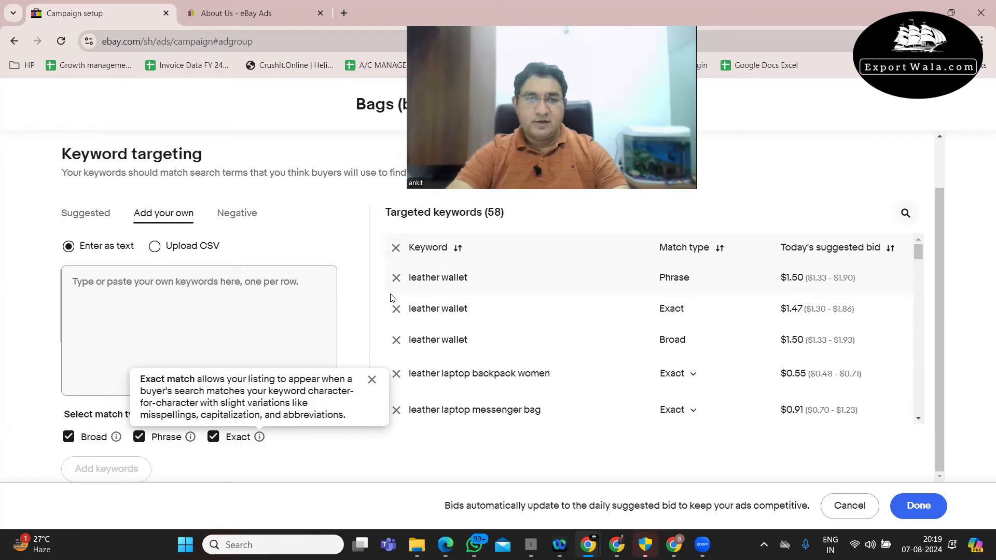
click(396, 310)
click(396, 279)
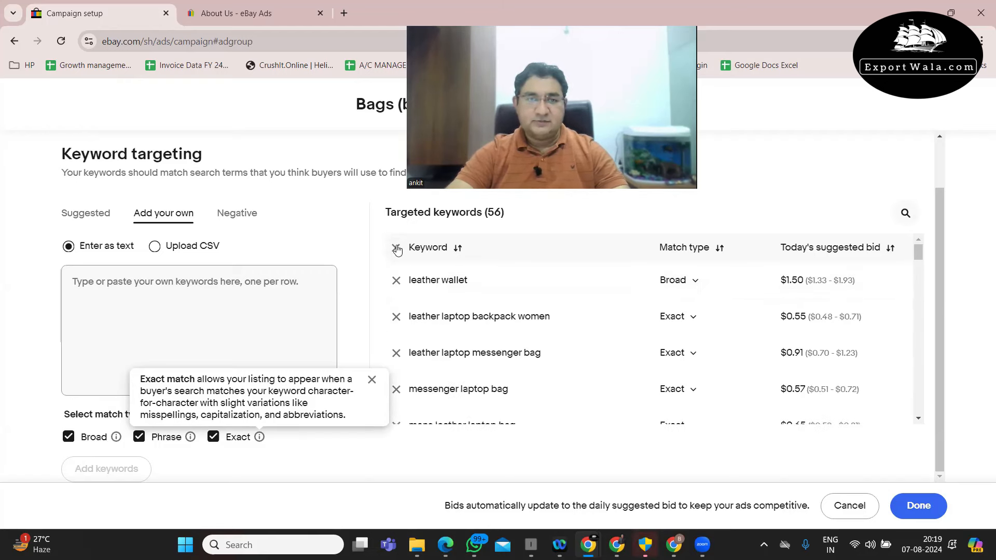
Add "women wallet" as a negative keyword with Exact match only, leaving out Phrase match
click(239, 217)
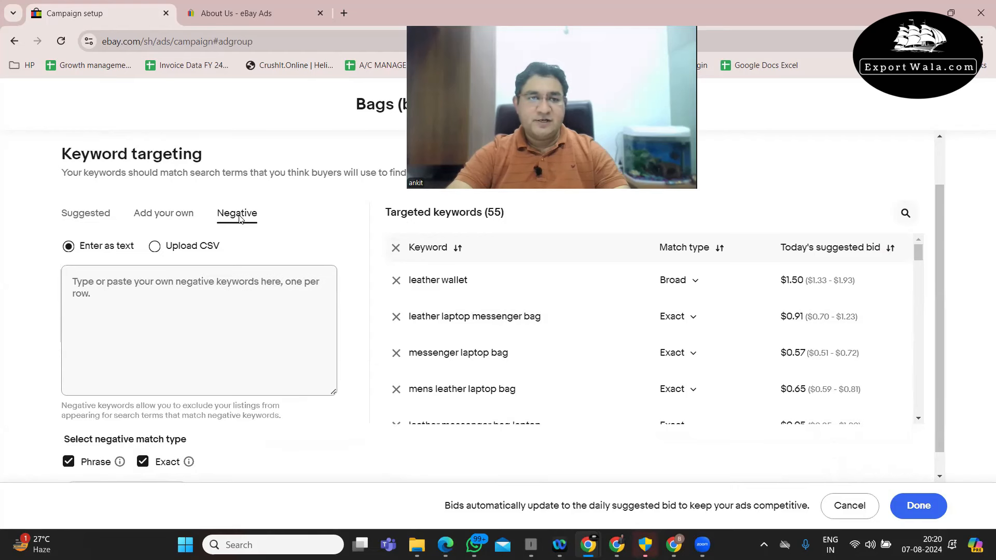
click(119, 298)
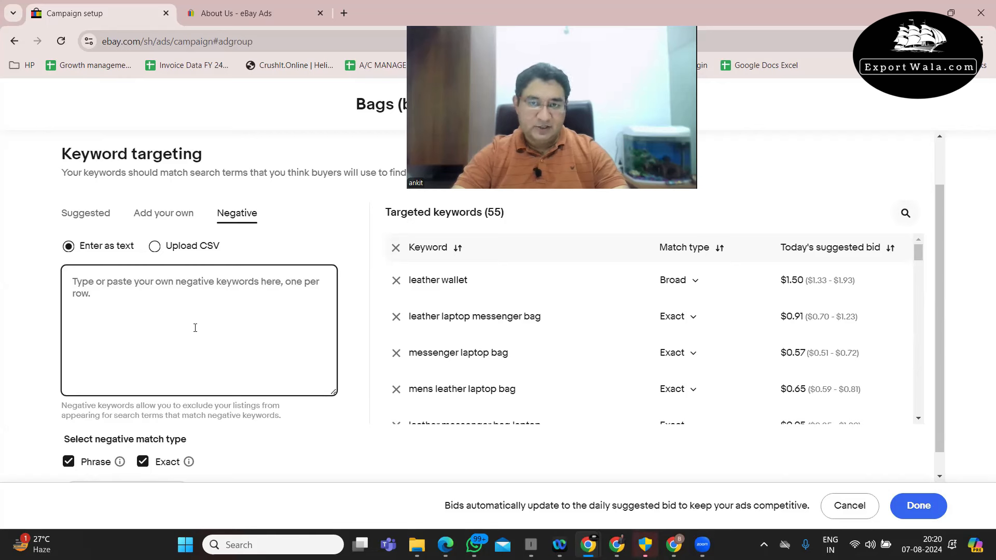
click(68, 465)
click(91, 297)
text(women )
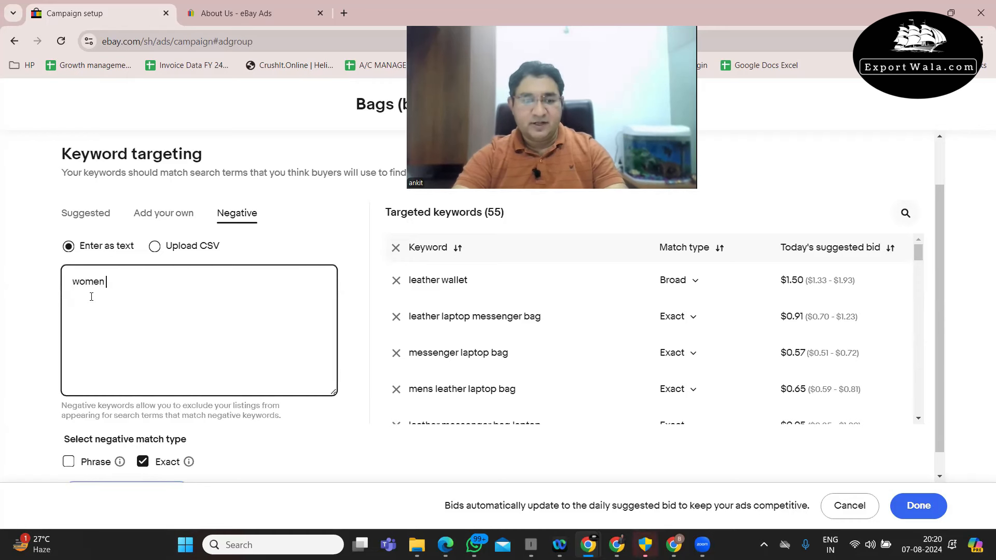
text(wallet)
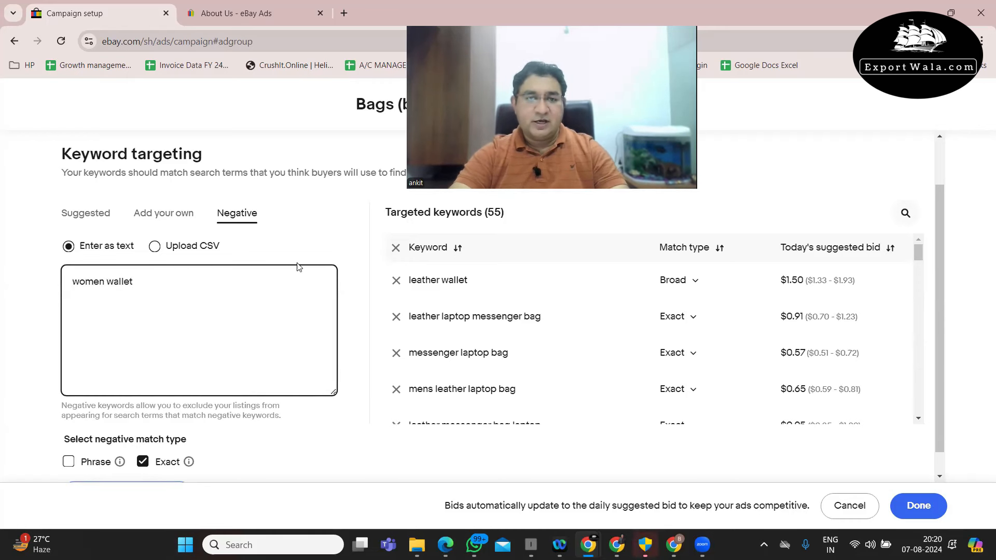
scroll(139, 467, down, 1)
click(138, 472)
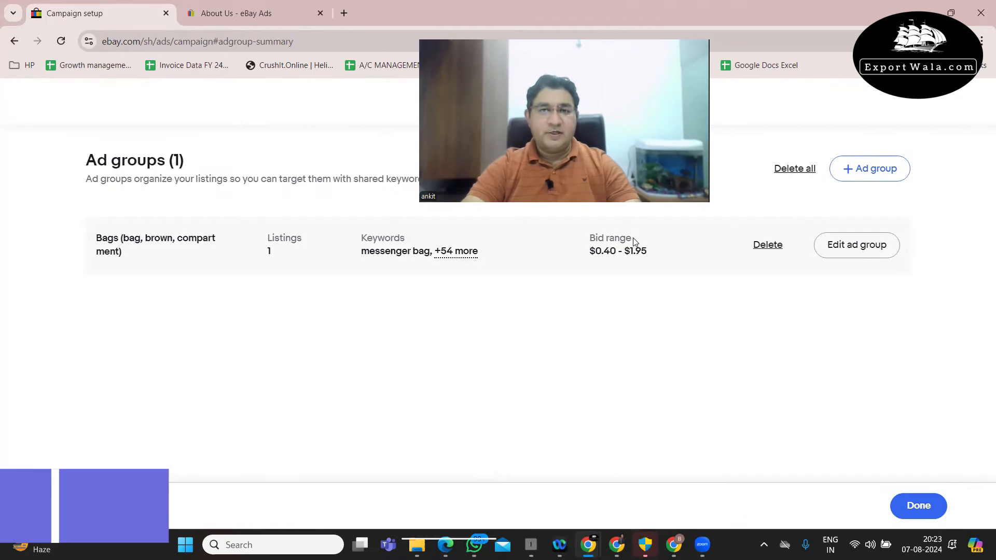
Examine the bid range of the Bags ad group in the ad groups summary
drag(595, 251, 644, 255)
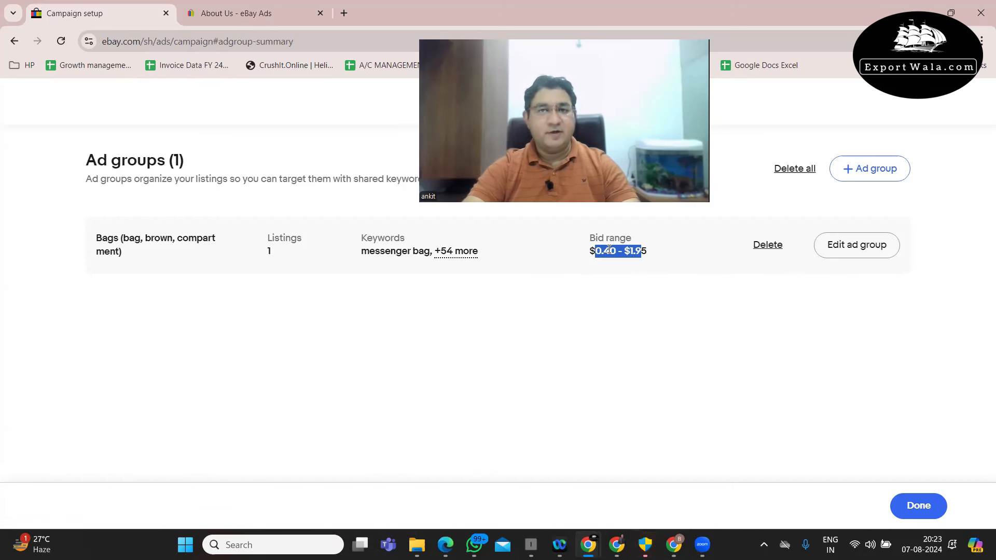
Close the ad groups summary and choose Fixed bidding as the campaign's keyword bidding strategy
click(913, 510)
drag(984, 364, 985, 338)
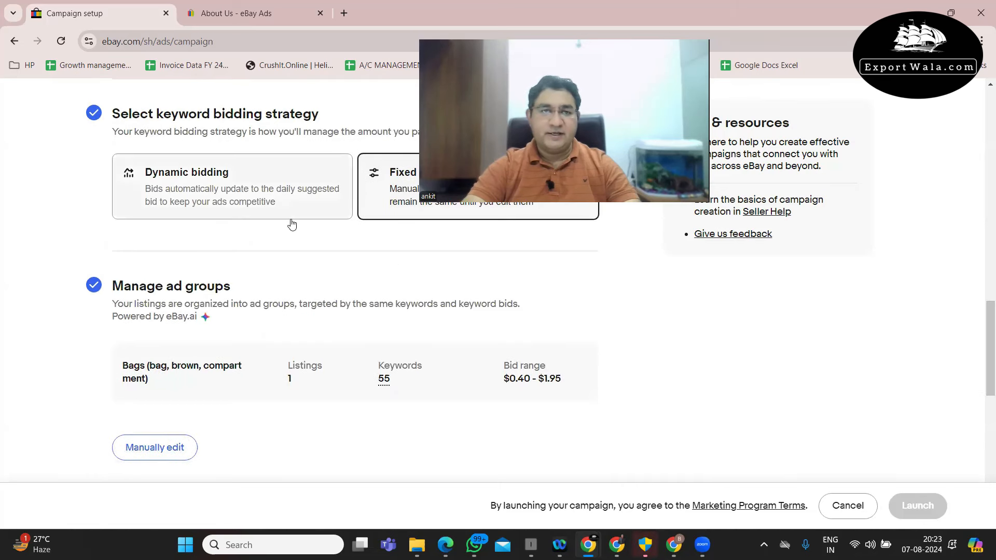
click(252, 189)
click(394, 185)
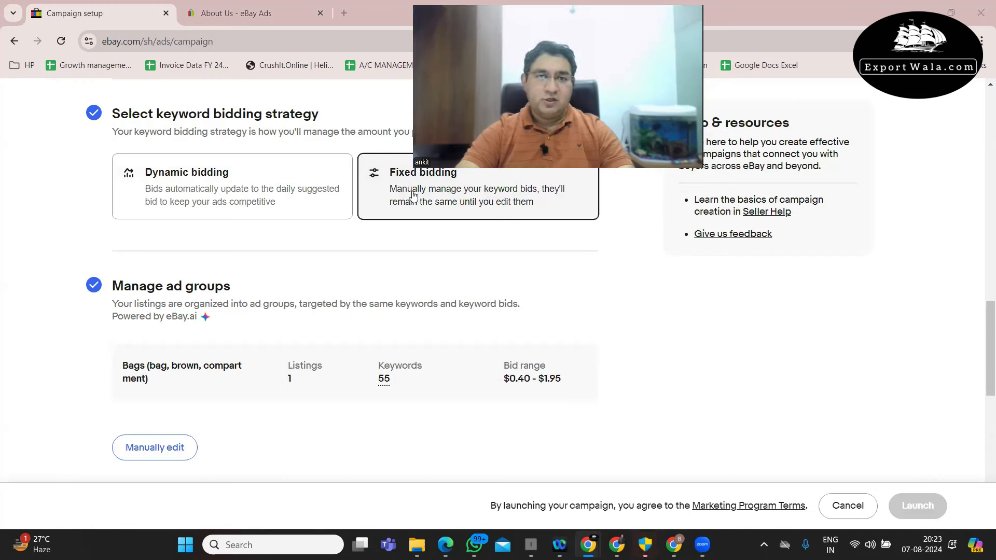
Set the bid for the broad-match keyword "leather wallet" to $0.56 in the Bags ad group and save the ad group
click(148, 450)
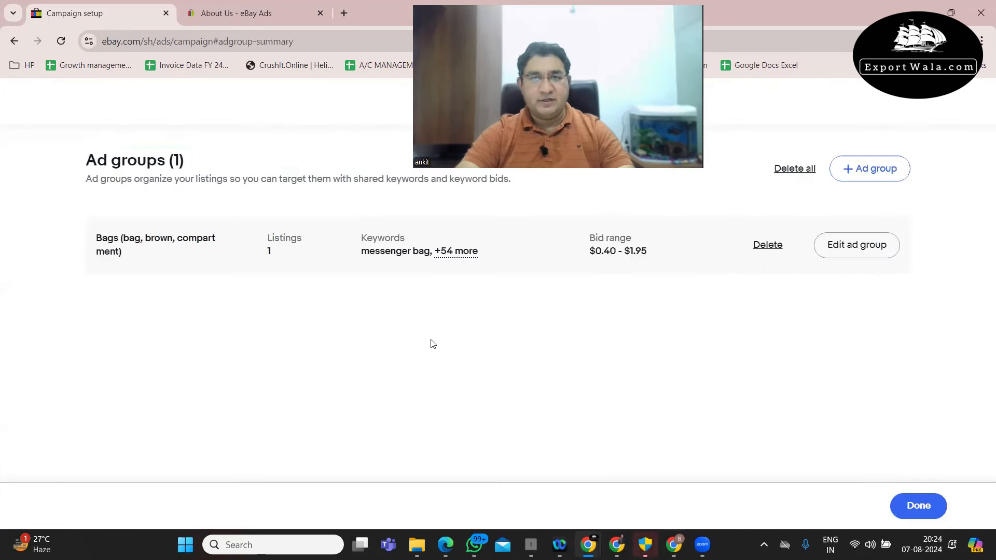
click(856, 245)
click(139, 171)
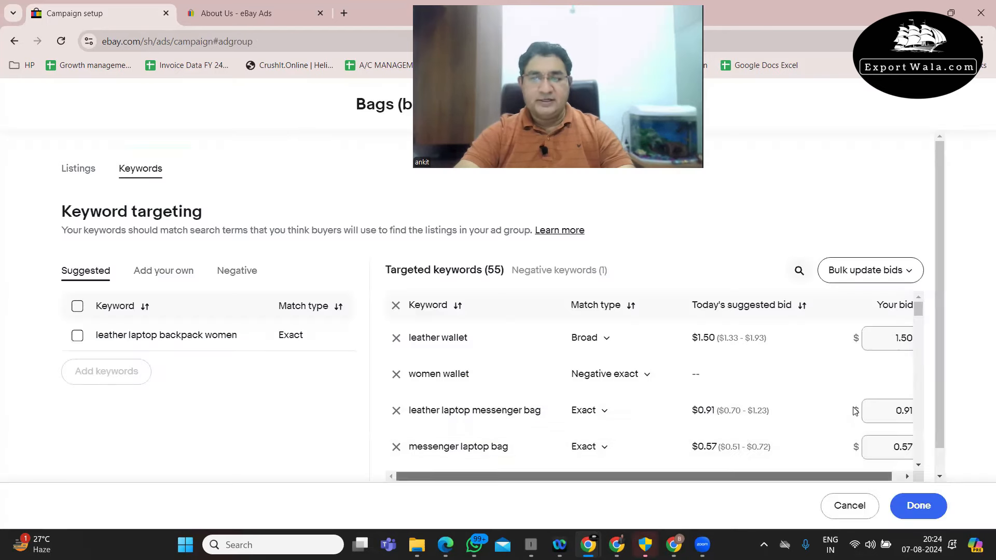
scroll(853, 410, right, 1)
click(877, 338)
double_click(876, 339)
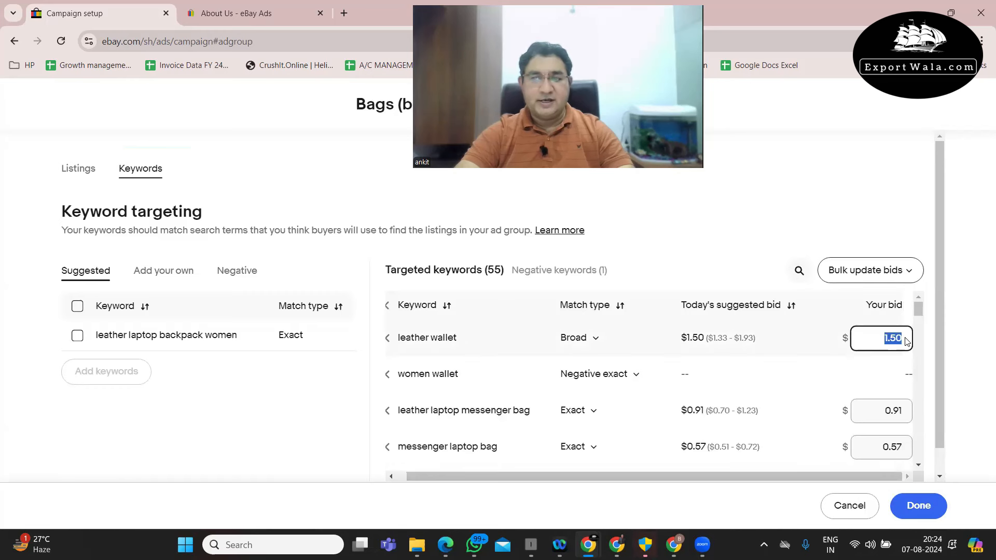
text(0.56)
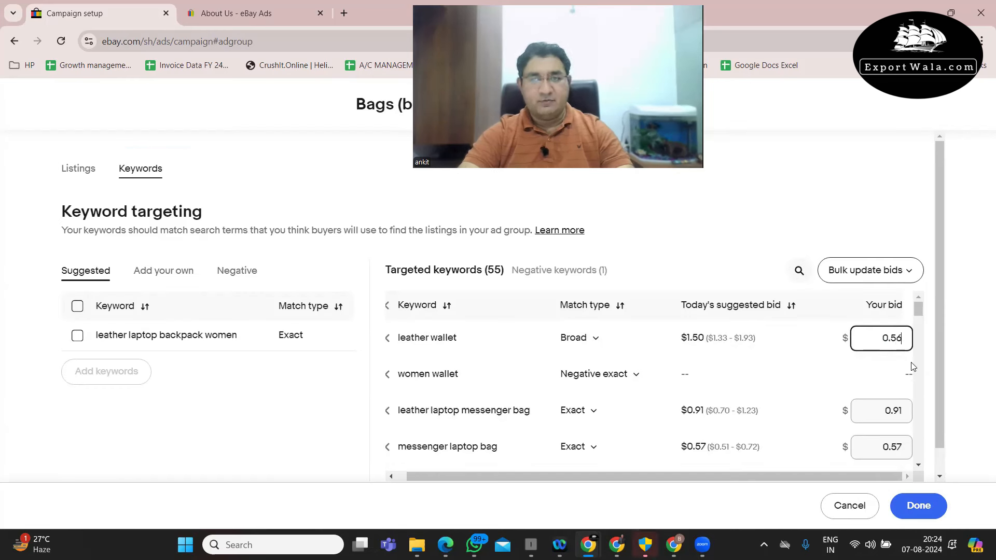
click(917, 504)
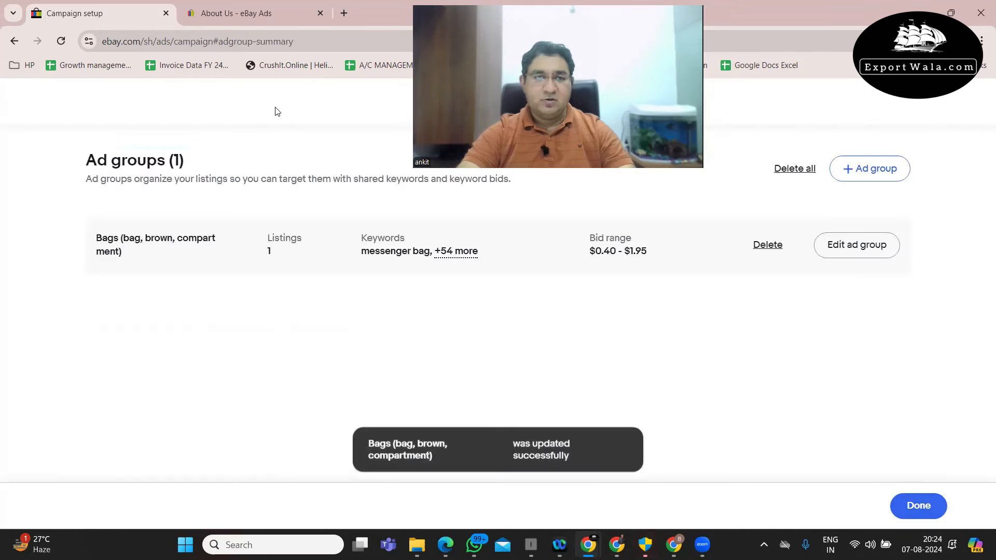
click(919, 507)
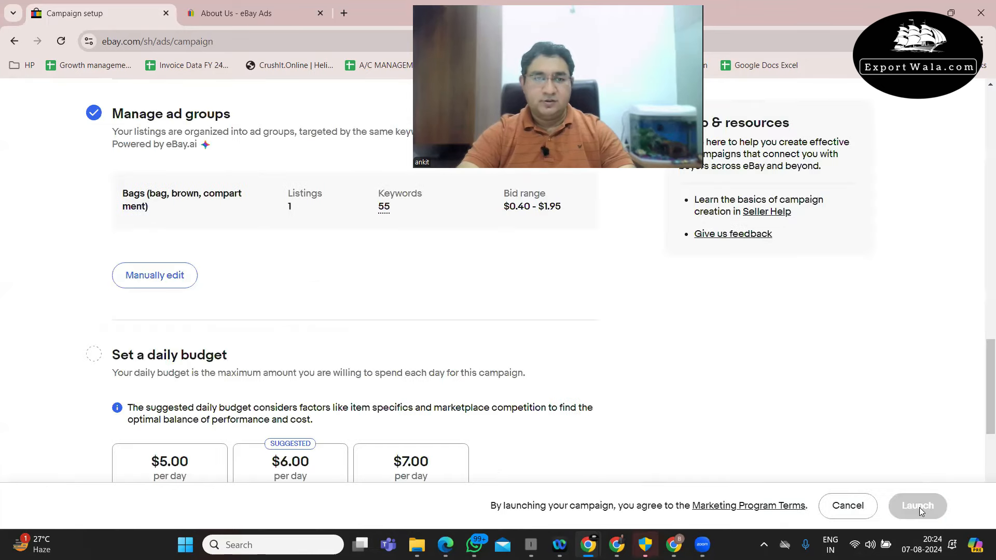
Set a custom daily budget of $2.00 for the campaign instead of a preset amount
drag(990, 437, 990, 402)
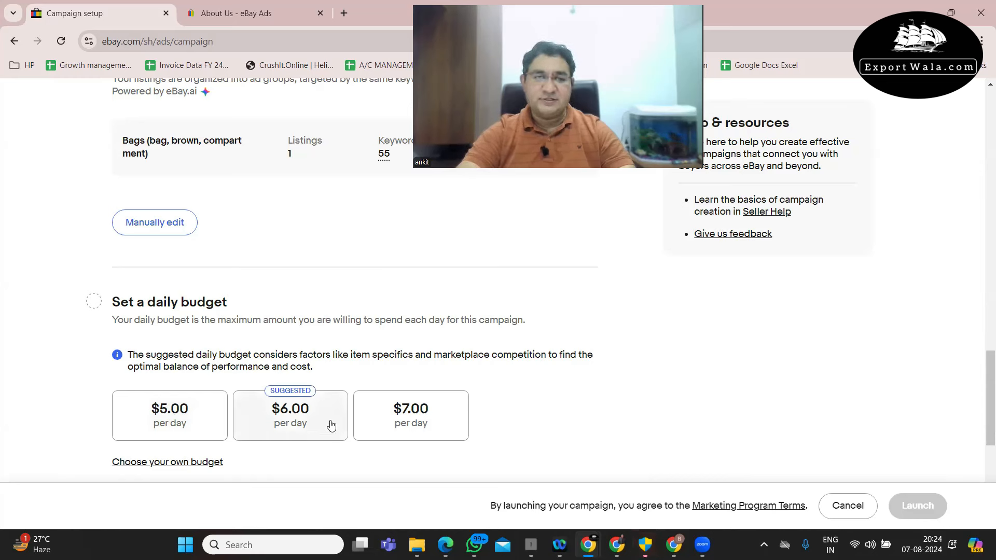
click(172, 427)
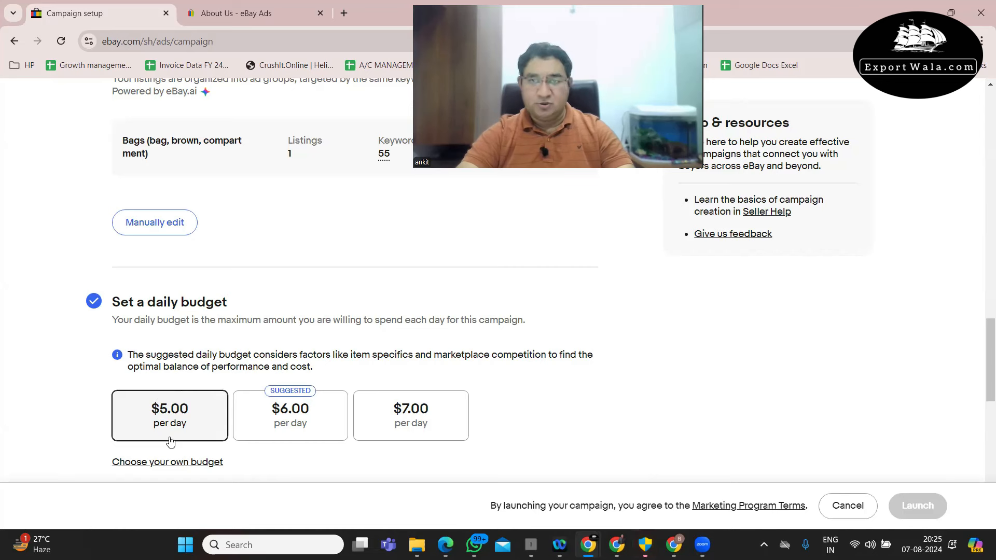
scroll(983, 365, down, 3)
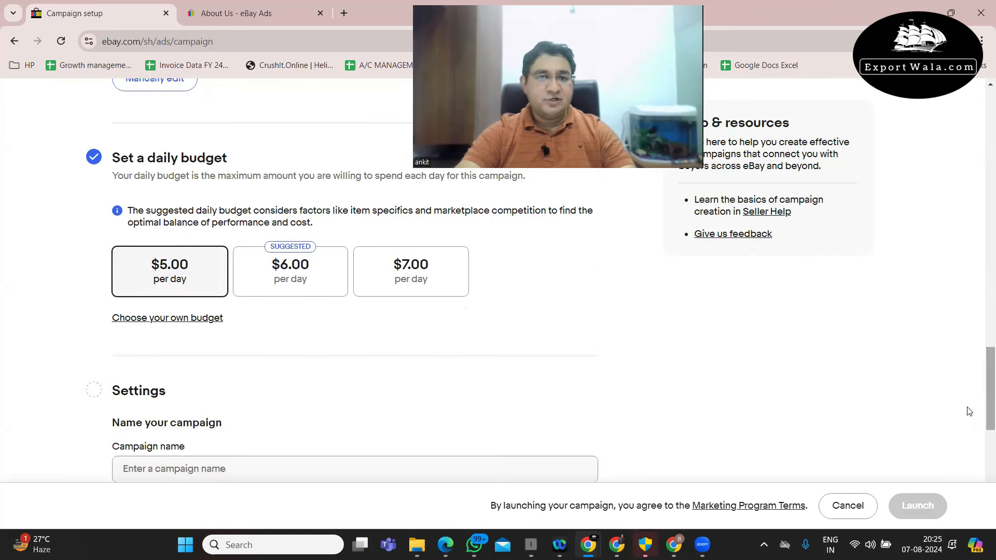
click(173, 318)
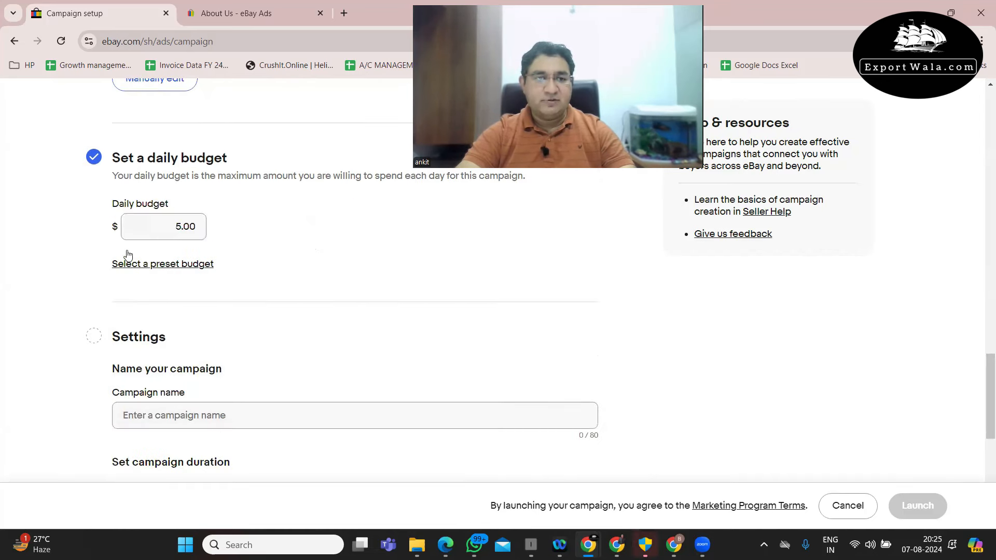
drag(140, 227, 229, 225)
text(2)
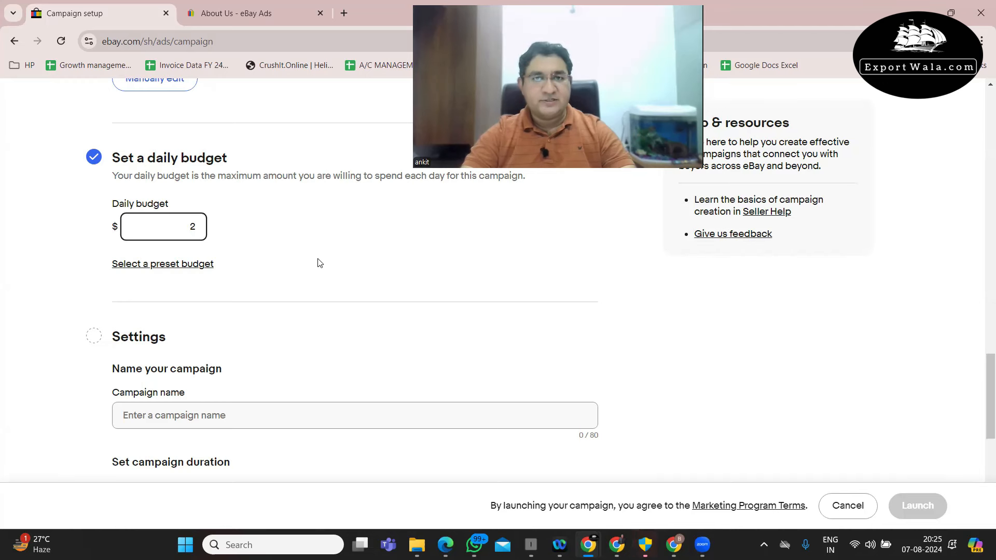
Name the campaign "leather bag aug 2024"
drag(596, 407, 83, 427)
key(BackSpace)
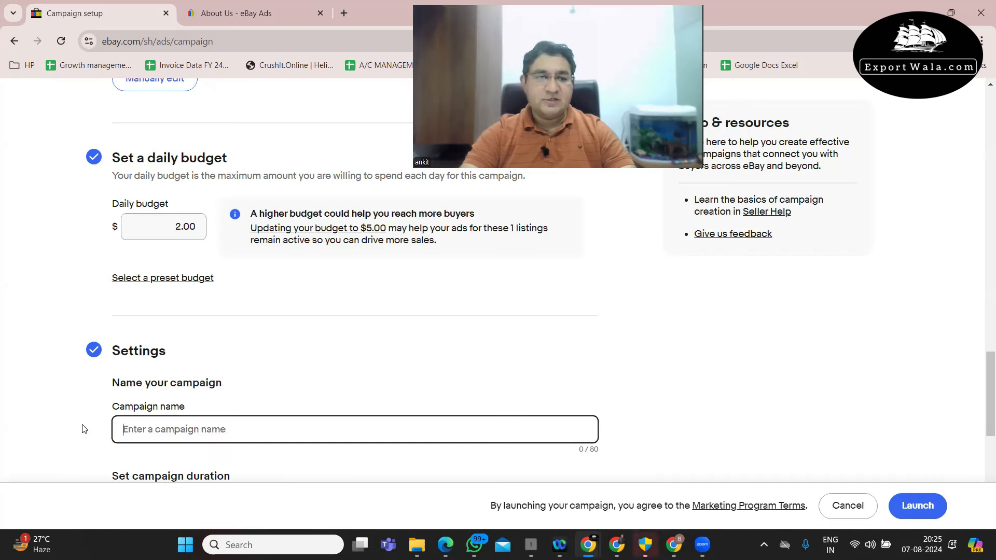
text(ebay)
key(BackSpace)
key(BackSpace)
key(BackSpace)
key(BackSpace)
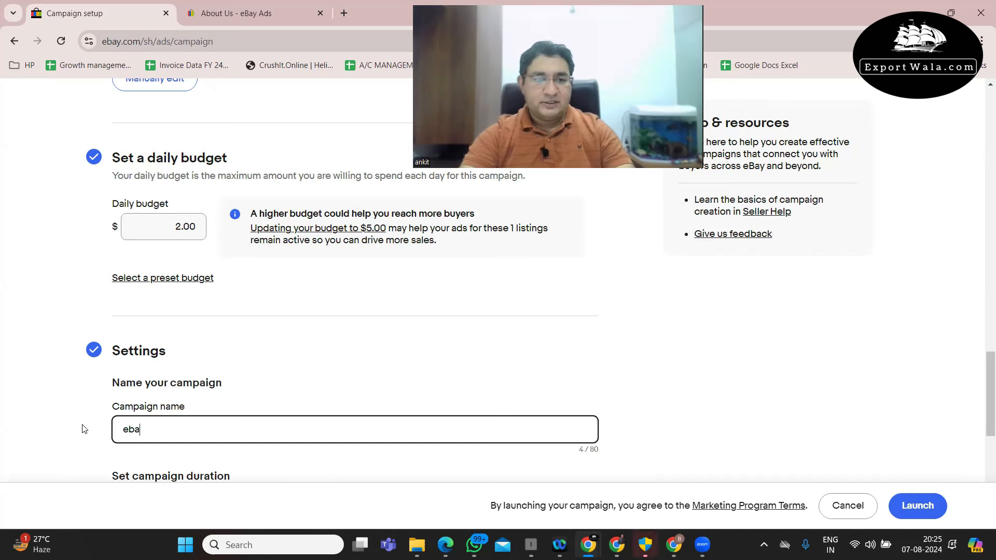
text(lea)
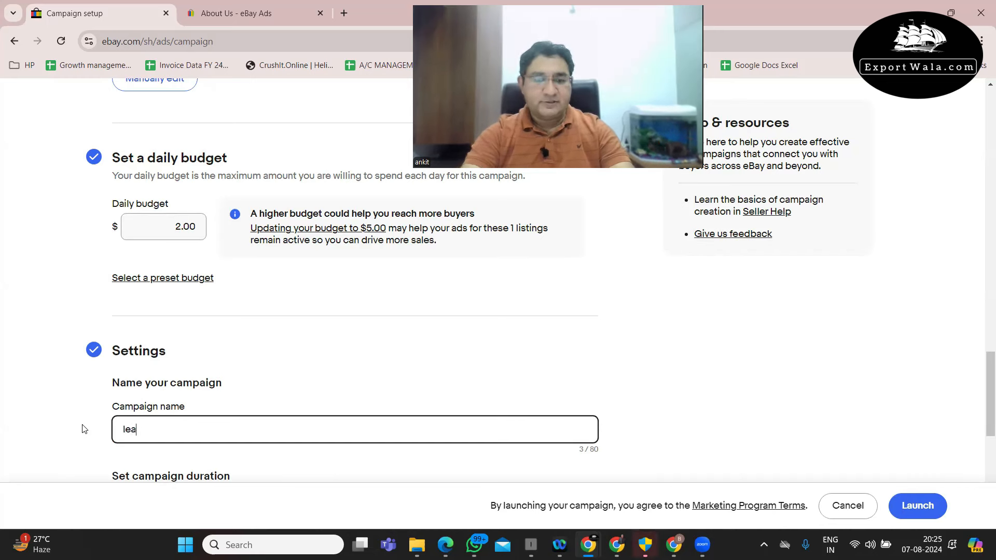
text(ther n)
key(BackSpace)
text(bag)
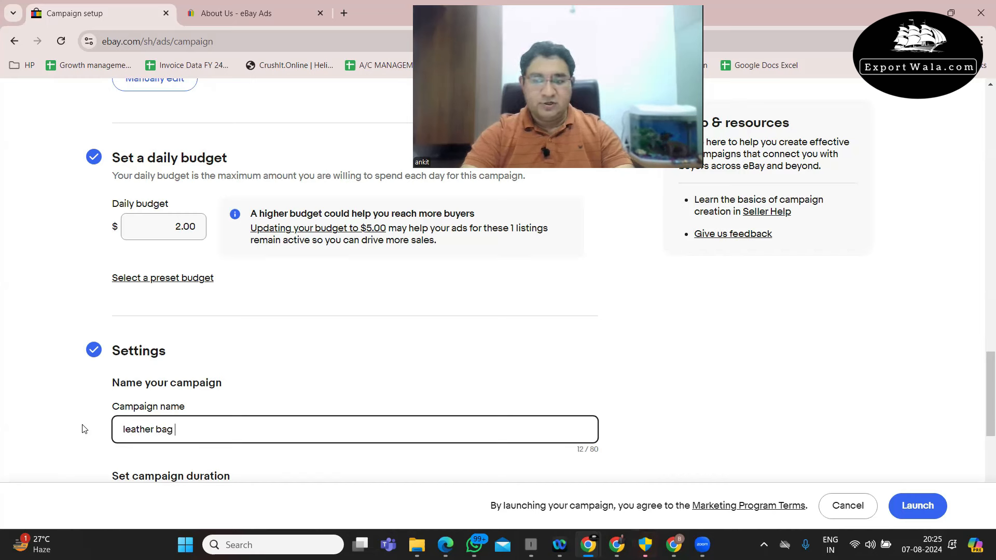
text( aug 2024)
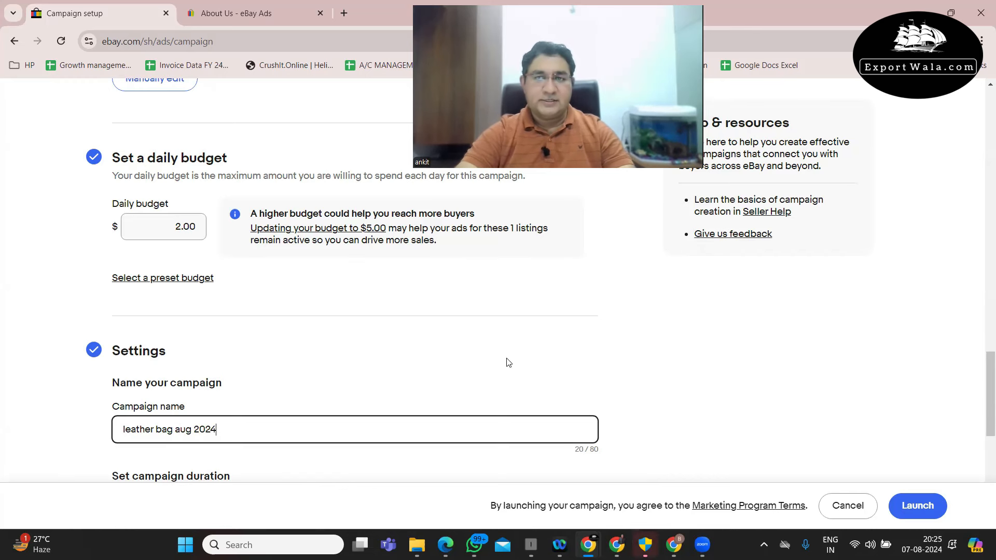
Launch the campaign with start date 08/07/2024 and a Continuous end date
drag(984, 369, 983, 411)
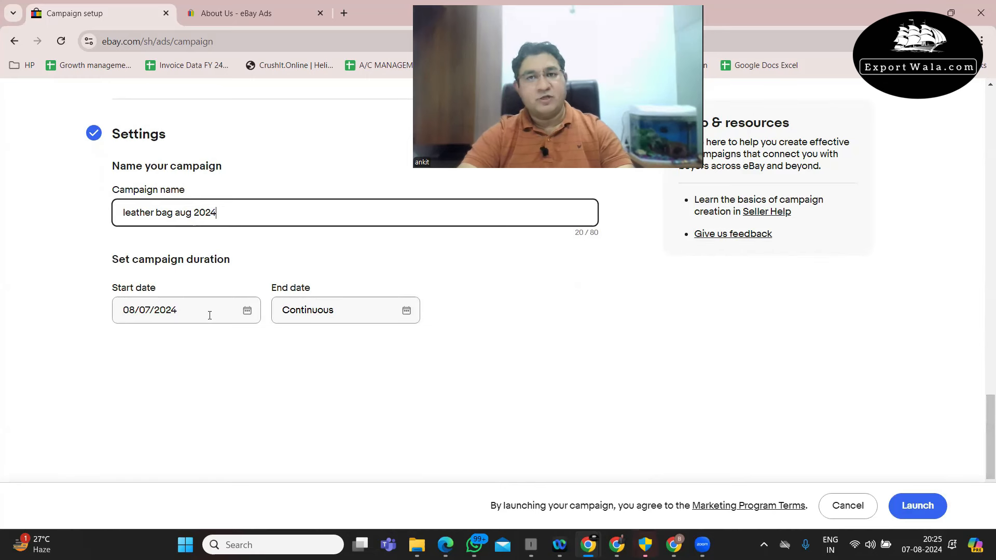
click(310, 310)
click(406, 312)
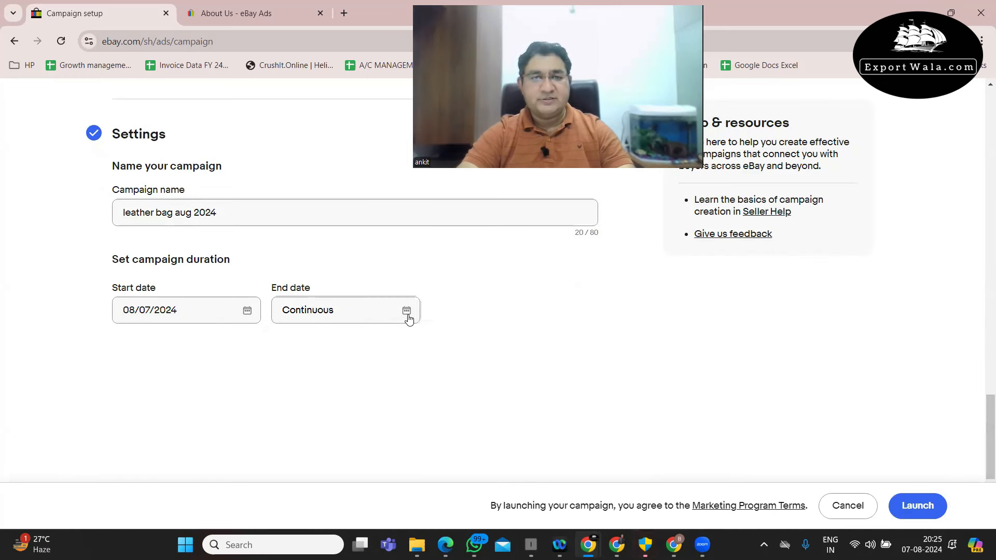
click(464, 306)
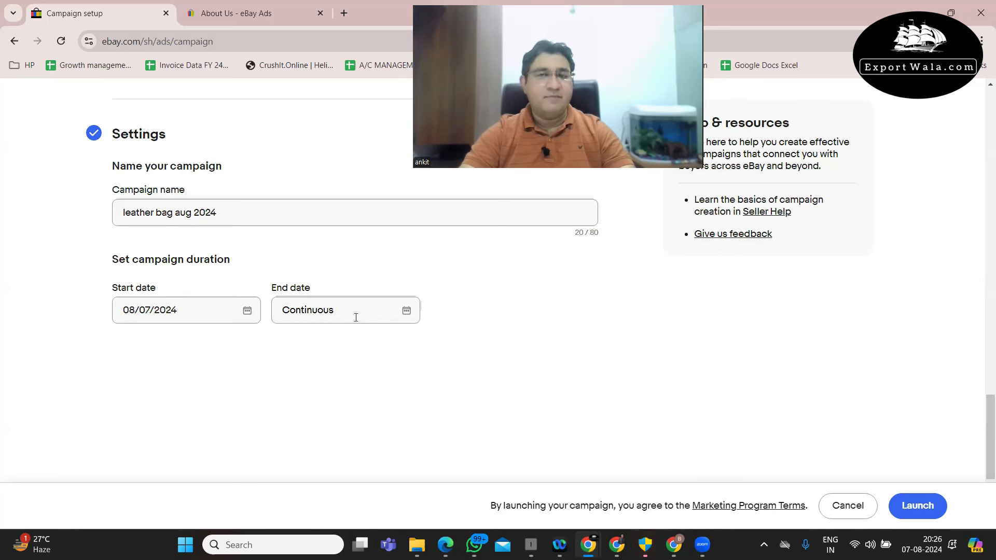
click(355, 316)
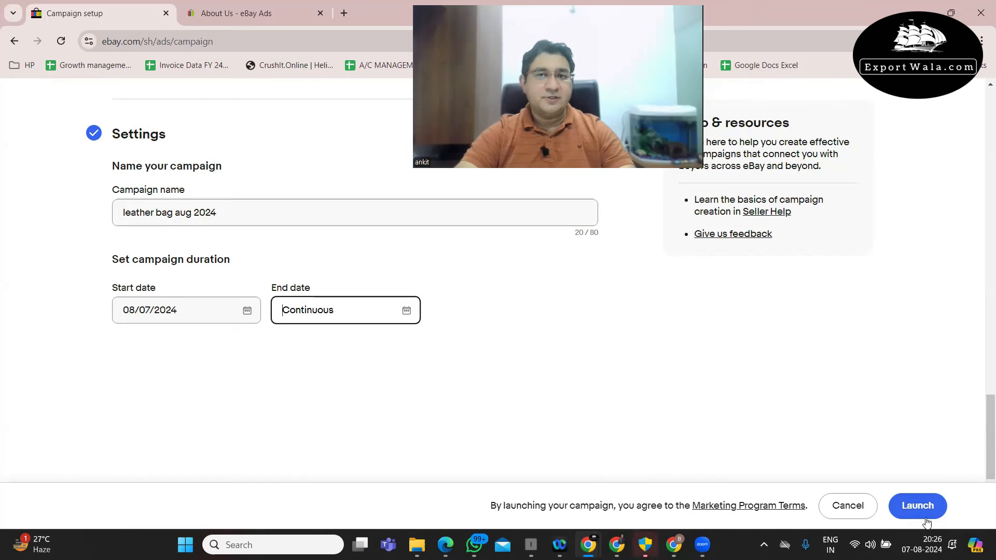
click(911, 512)
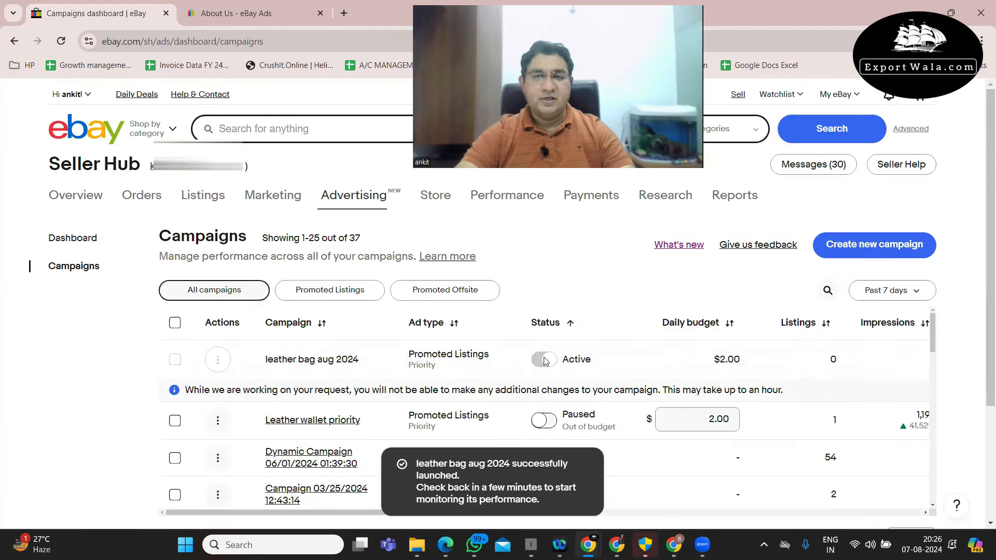
drag(666, 389, 799, 397)
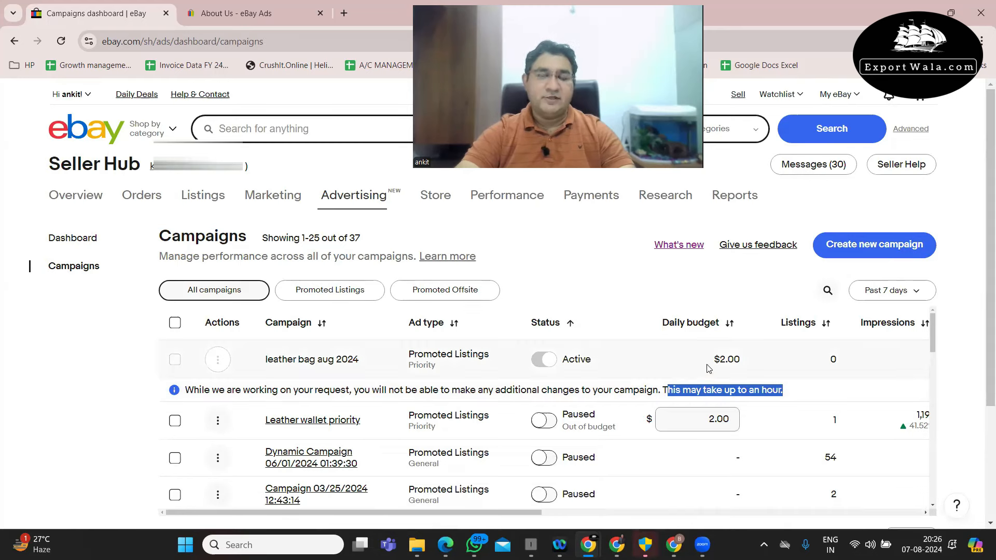